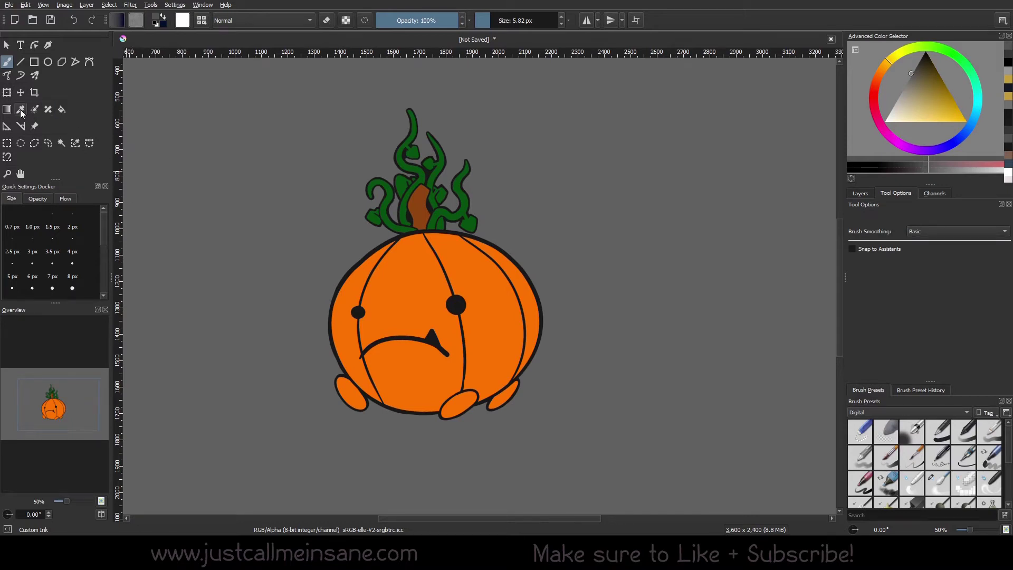
Start transforming the pumpkin drawing with the Transform tool in Mesh mode.
click(7, 92)
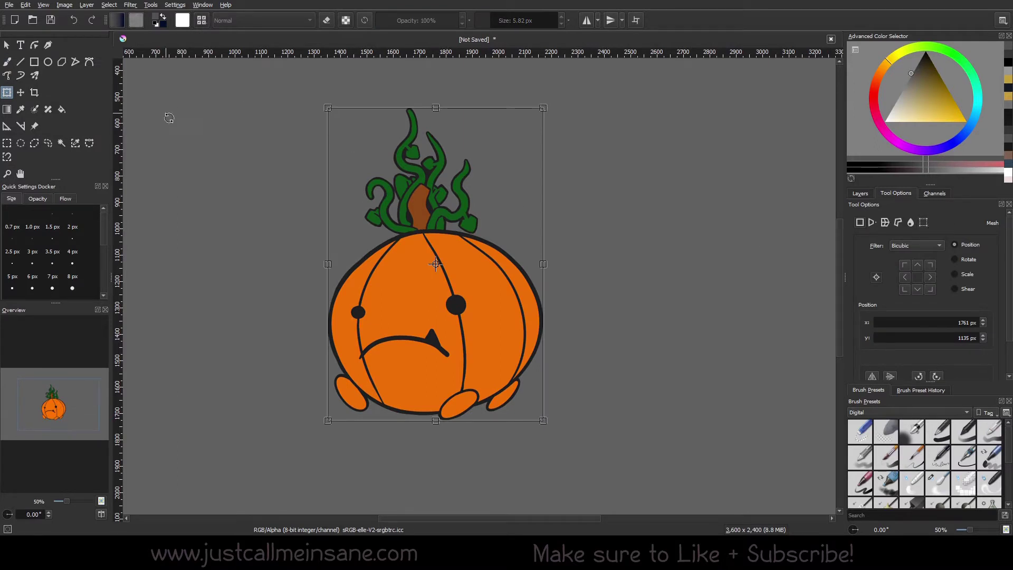
click(923, 223)
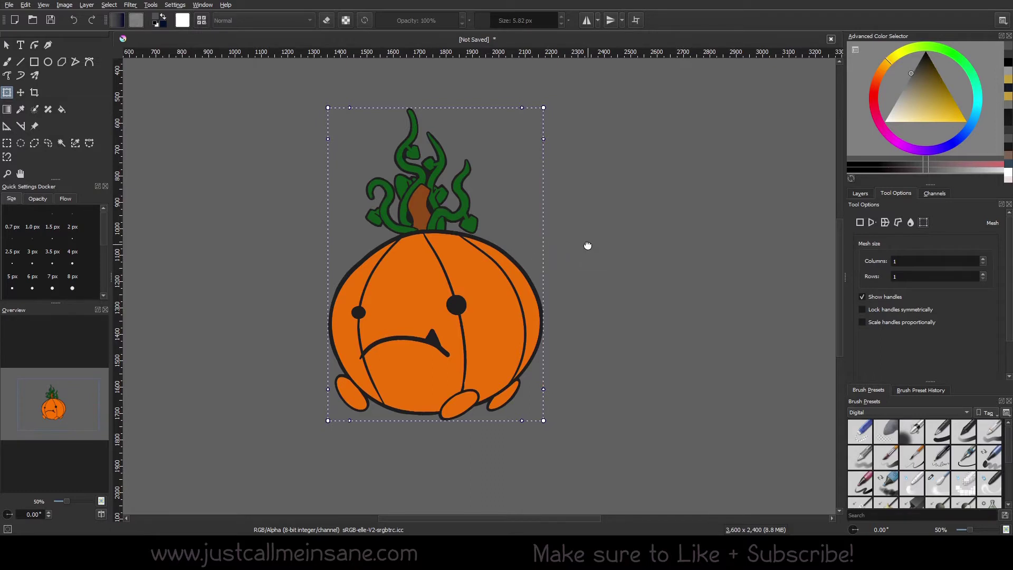
drag(587, 245, 590, 250)
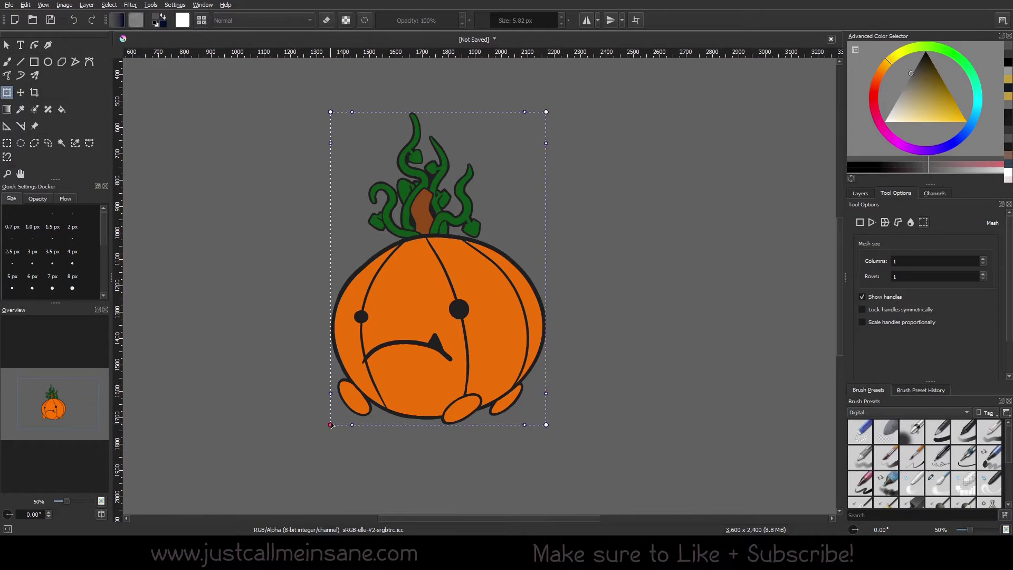
Try distorting the mesh's top, left and right edges and its upper-right corner, undoing each change.
drag(355, 115, 395, 106)
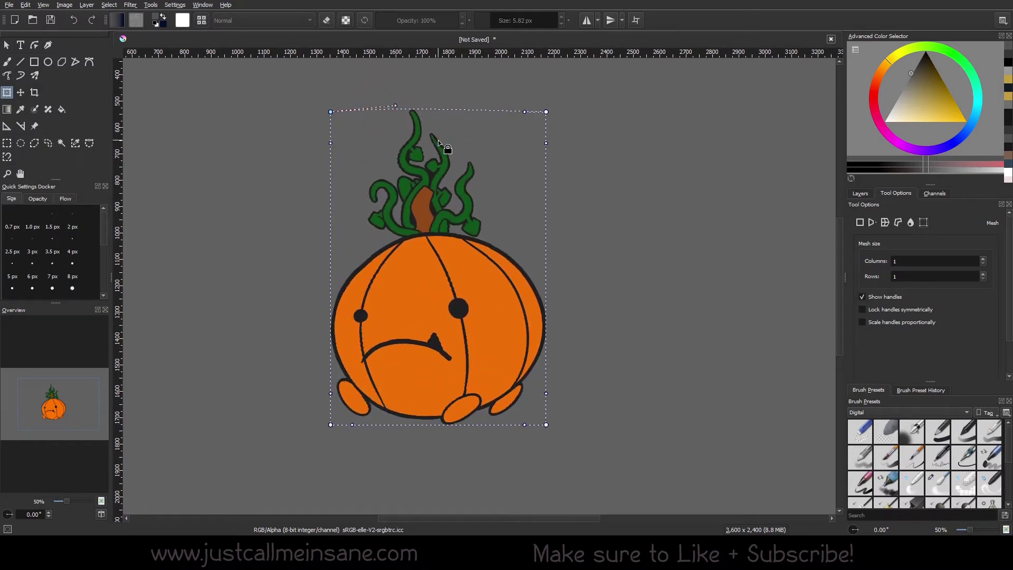
key(ctrl+z)
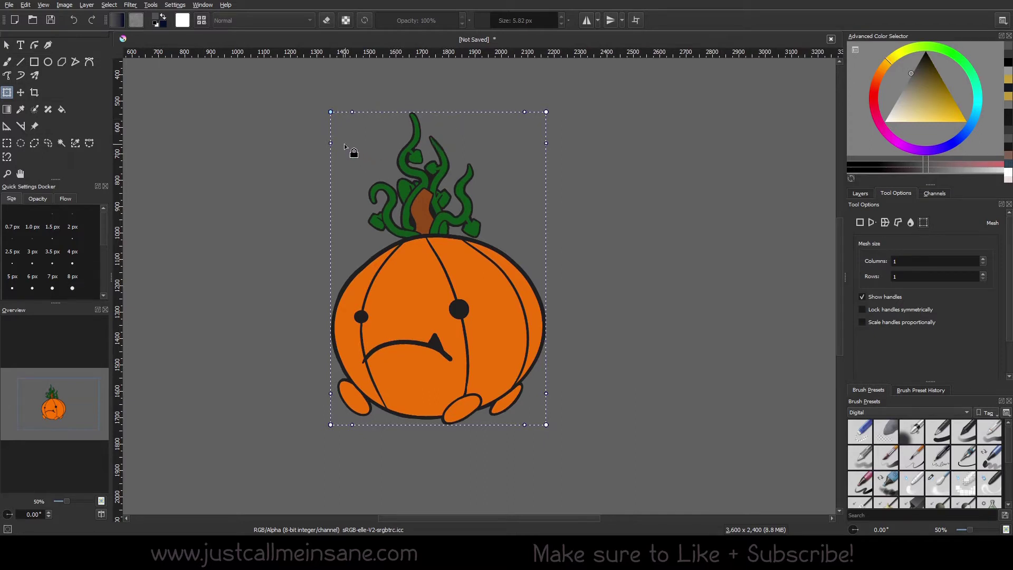
drag(347, 158, 391, 245)
key(ctrl+z)
drag(546, 144, 520, 235)
key(ctrl+z)
drag(547, 112, 605, 127)
key(ctrl+z)
Set the mesh size to 4 columns and 3 rows.
click(983, 259)
click(983, 259)
click(983, 274)
click(983, 274)
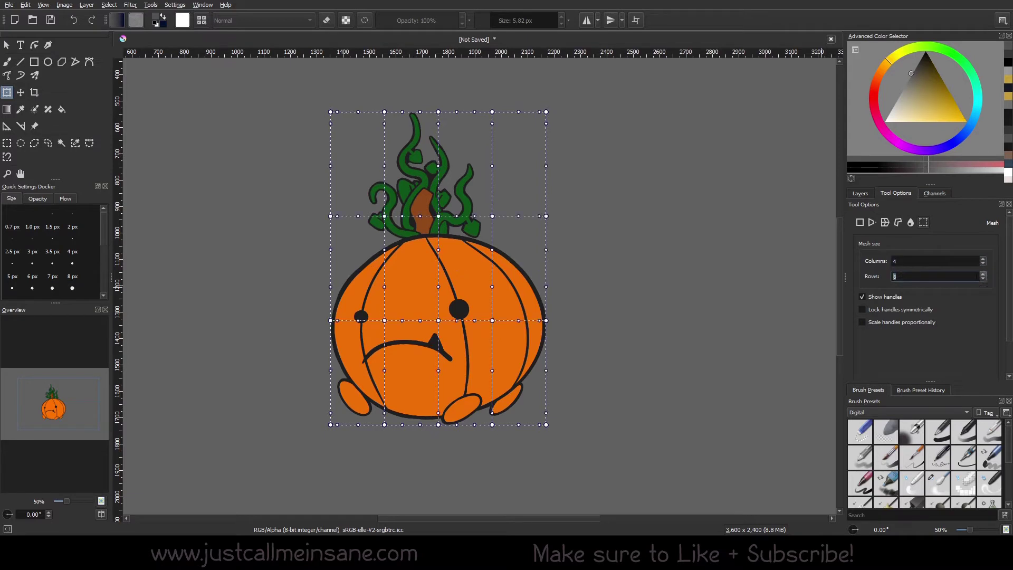
Try the Warp transform mode with one more anchor point subdivision, and return to Mesh mode.
click(888, 224)
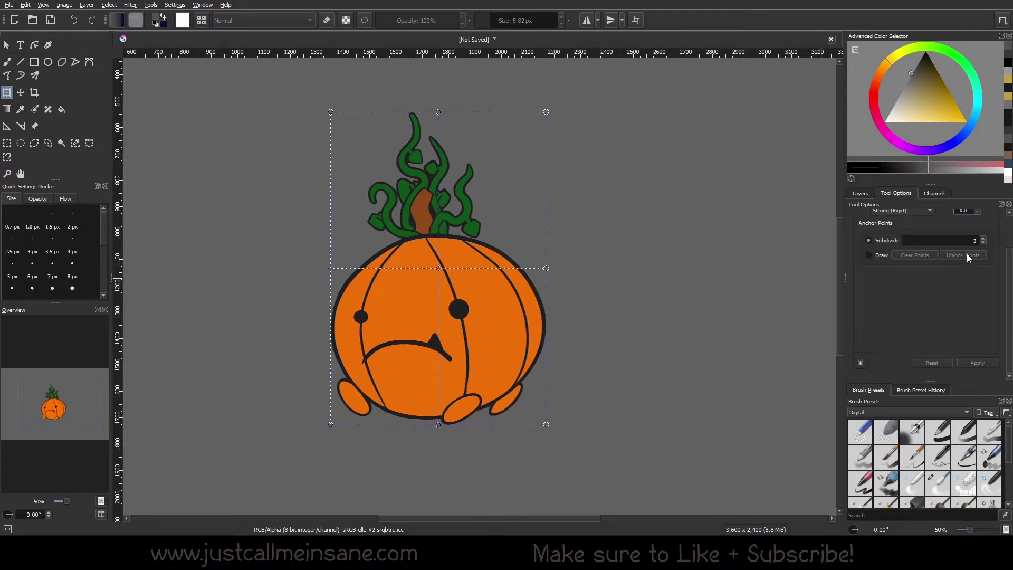
click(984, 238)
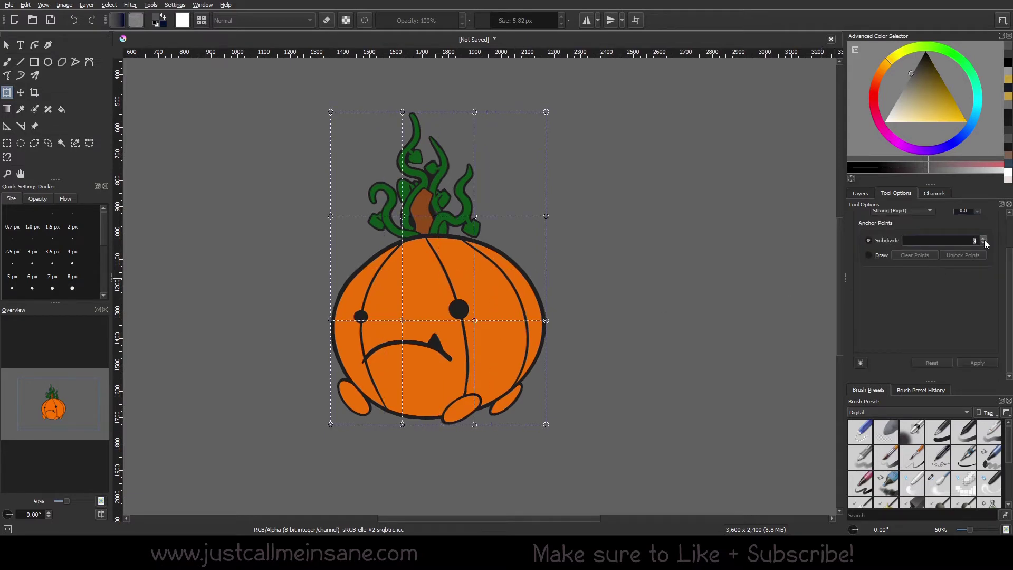
scroll(914, 222, up, 2)
scroll(927, 272, up, 3)
click(923, 212)
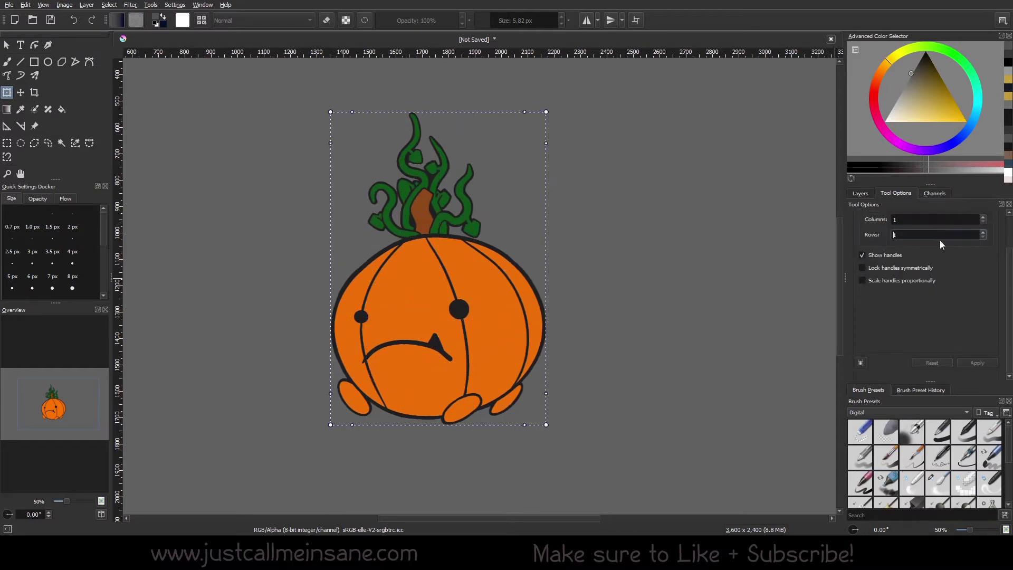
Set the mesh size to 3 columns and 3 rows.
click(983, 216)
click(984, 216)
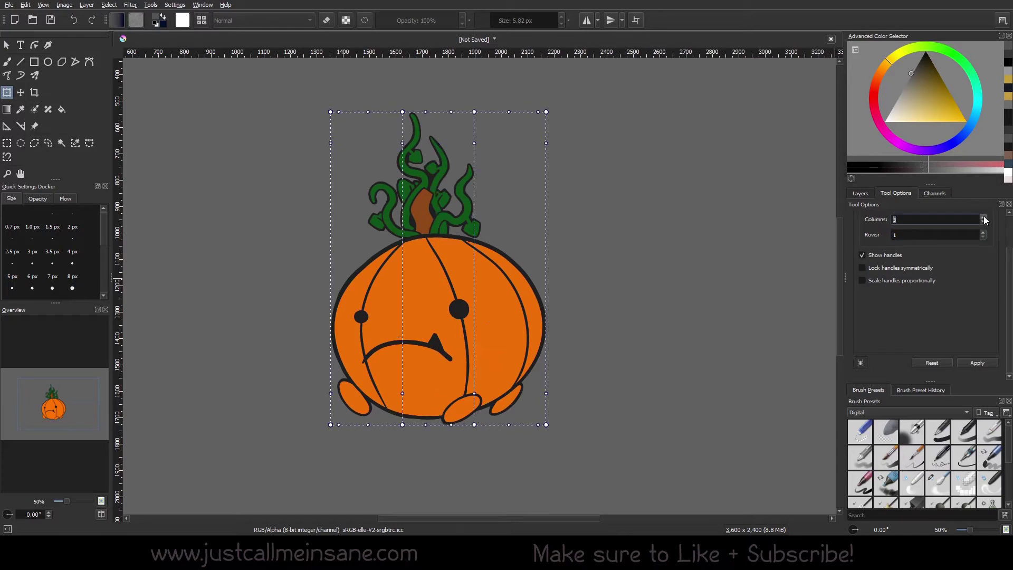
click(984, 232)
click(985, 232)
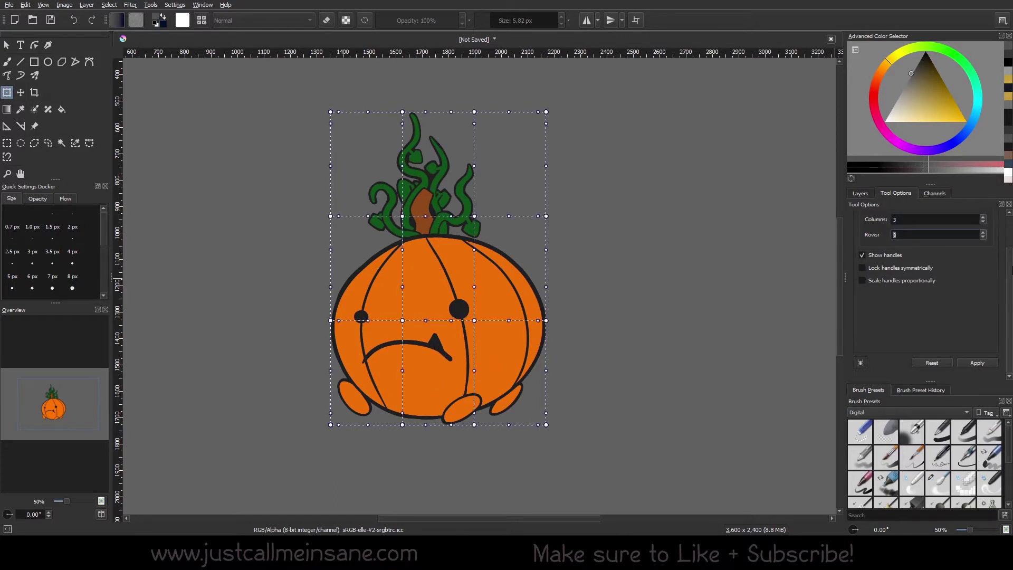
scroll(1009, 226, up, 2)
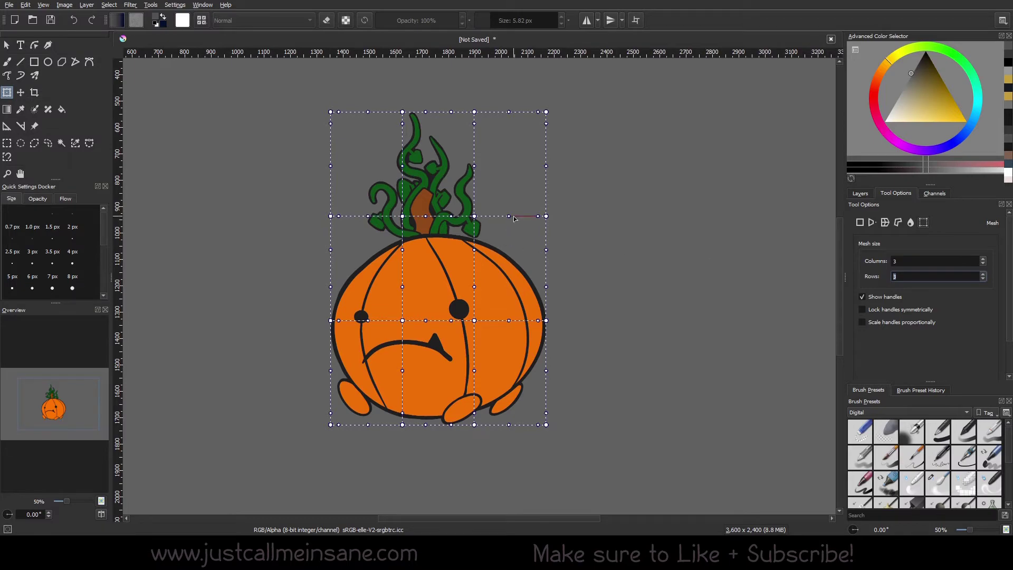
Bend the mesh line across the stem into an S-curve by raising its left handle and lowering its right handle.
scroll(495, 233, up, 3)
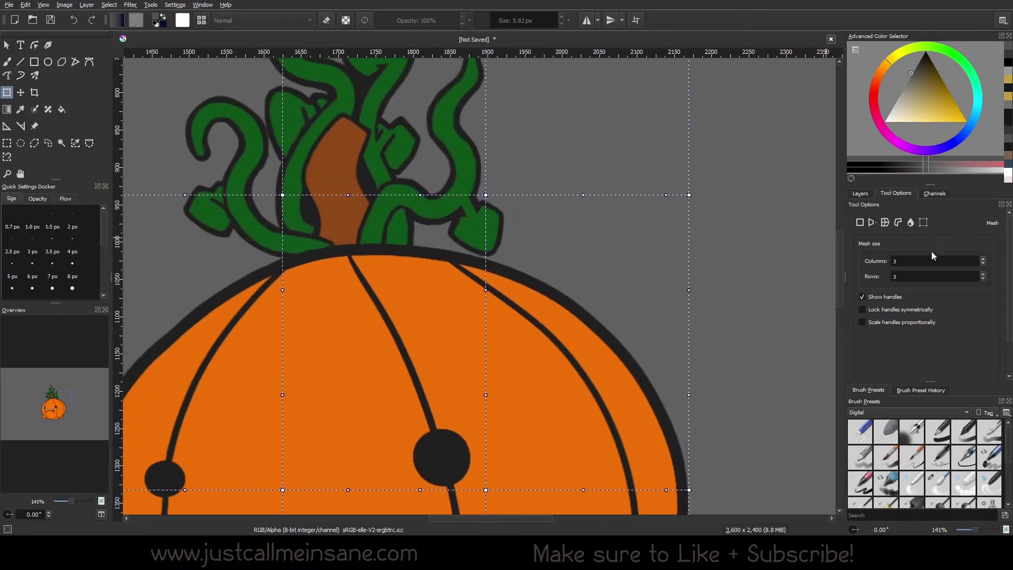
drag(463, 243, 490, 353)
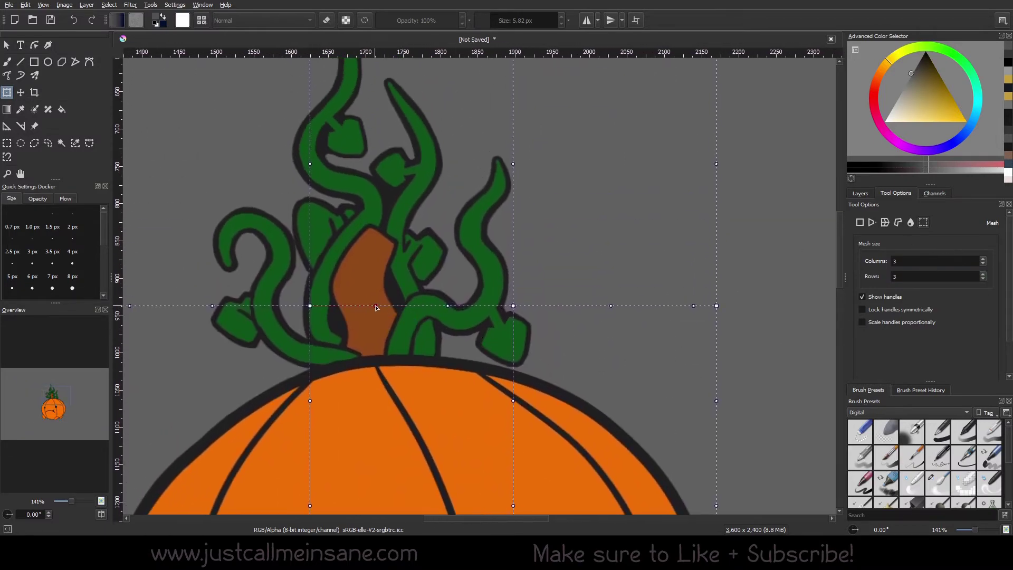
drag(377, 307, 350, 444)
drag(404, 320, 408, 233)
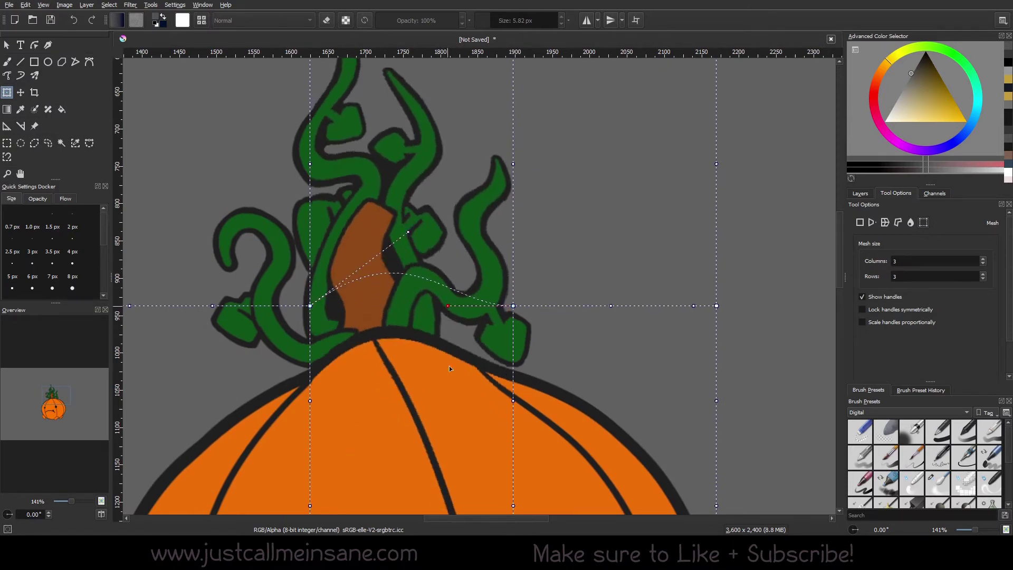
drag(450, 368, 425, 374)
scroll(536, 354, down, 2)
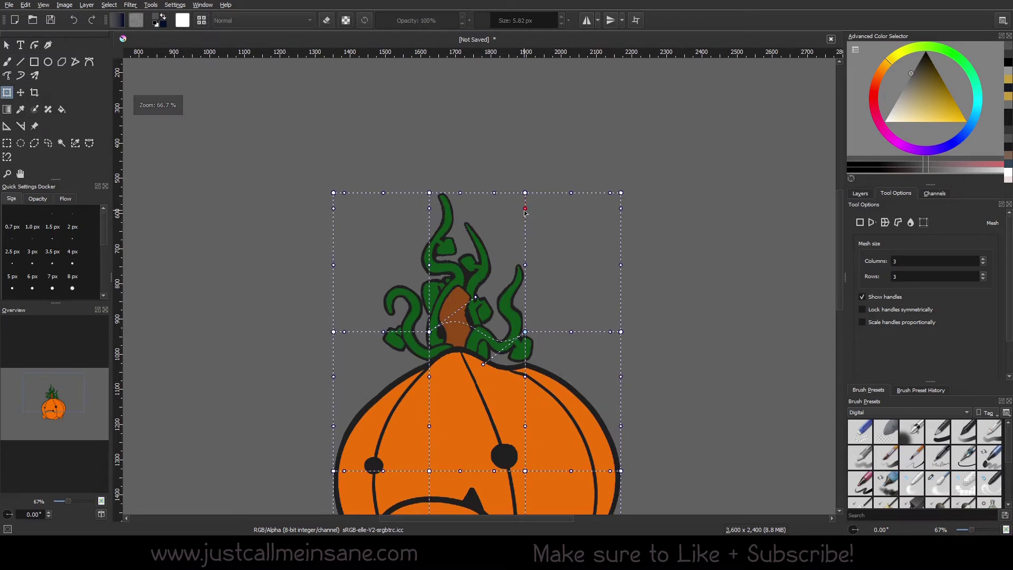
Warp the pumpkin's right shoulder, face and left vines by bending the mesh curves with their handles.
drag(525, 209, 563, 217)
drag(574, 334, 586, 401)
scroll(538, 373, down, 3)
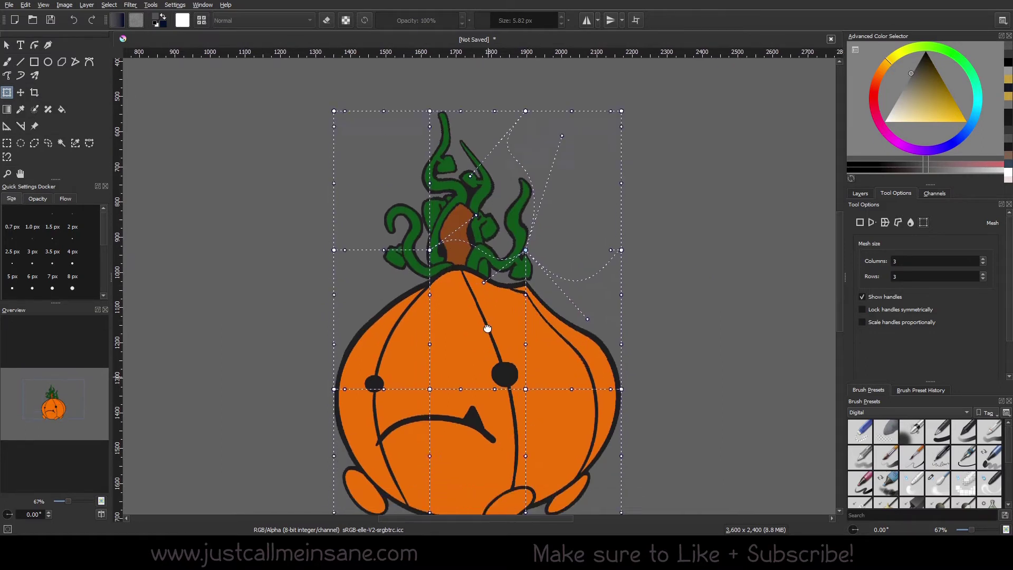
drag(498, 371, 472, 435)
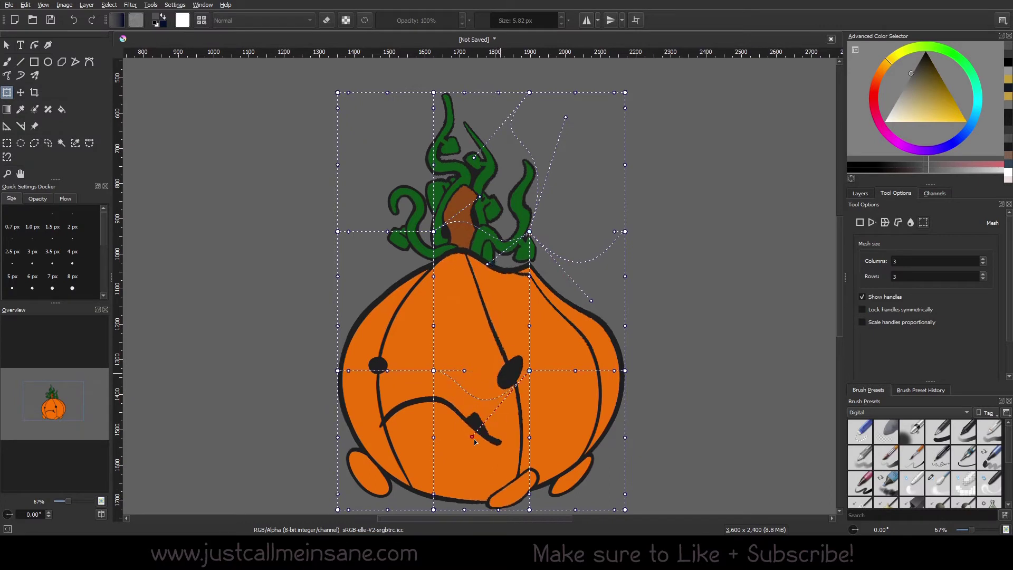
drag(387, 370, 385, 305)
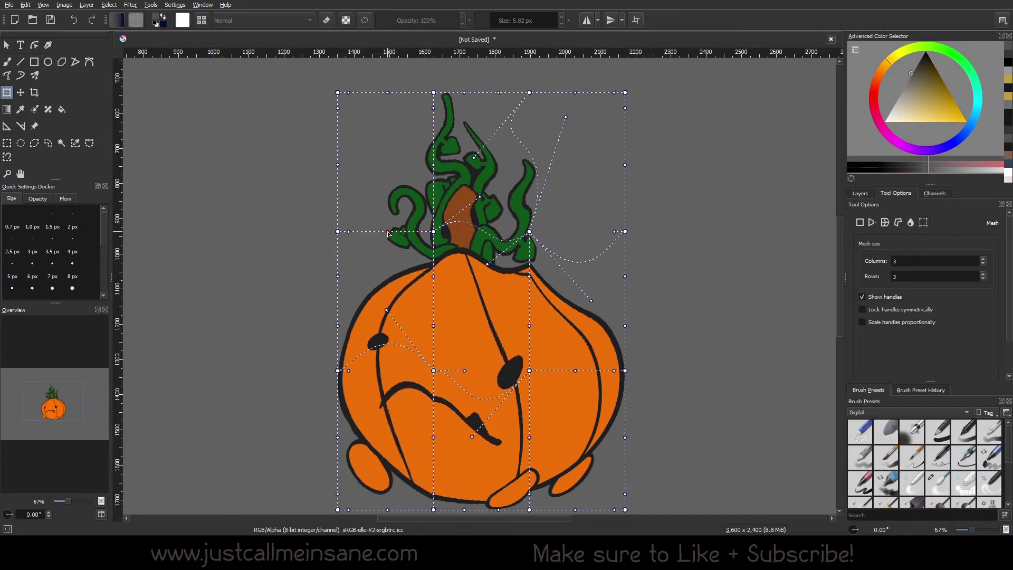
drag(388, 233, 373, 169)
Apply the mesh transform to the pumpkin and undo it.
key(Return)
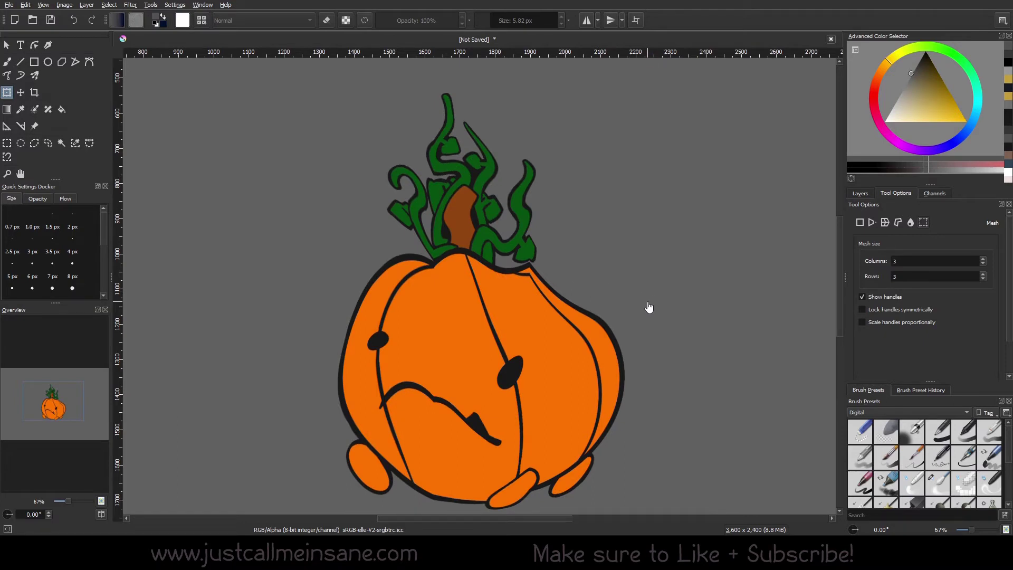
key(ctrl+z)
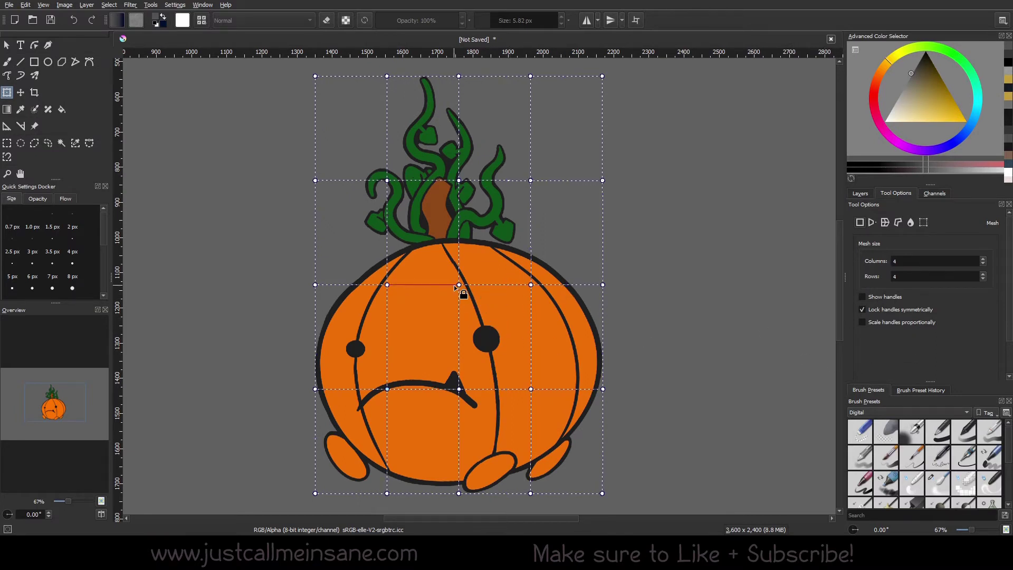
Shift the center, stem and top-middle nodes of the 4 by 4 mesh slightly.
drag(459, 285, 461, 288)
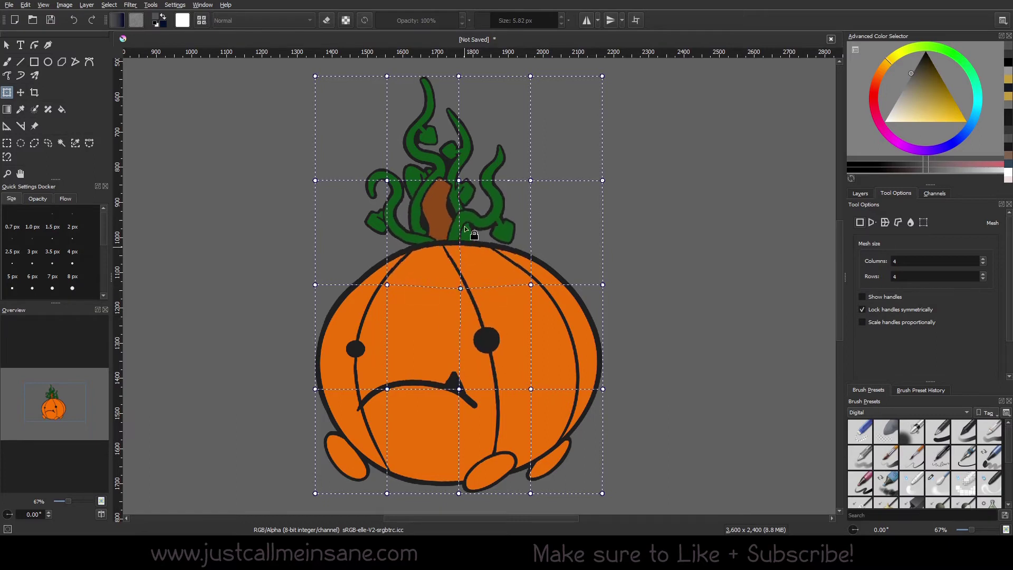
drag(466, 187, 462, 198)
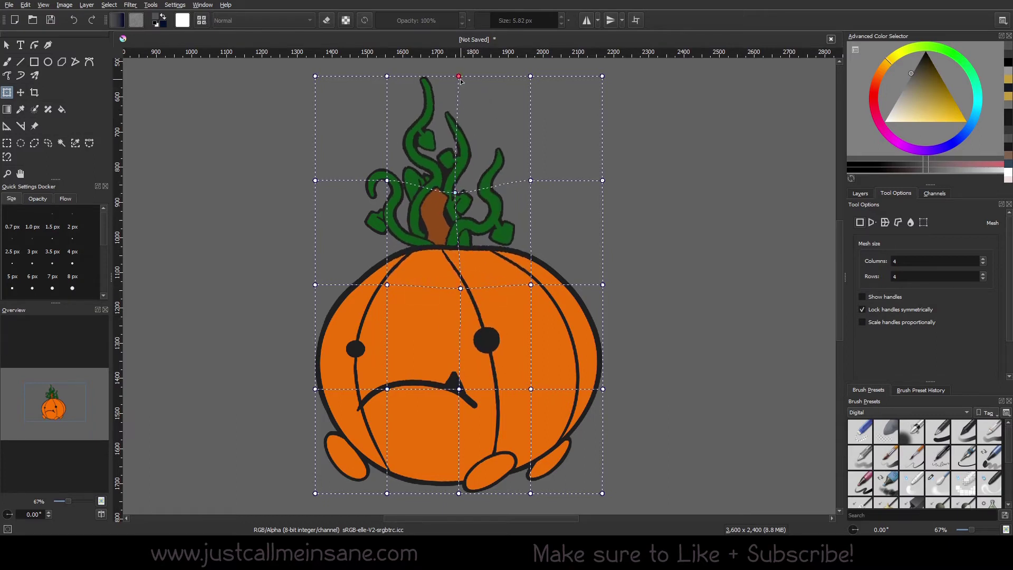
mouse_move(459, 76)
mouse_down()
mouse_move(464, 99)
mouse_move(462, 83)
mouse_up()
Bend individual mesh segments around the pumpkin's top, eyes, base and vines without using handles.
mouse_move(486, 195)
mouse_down()
mouse_move(496, 152)
mouse_move(479, 184)
mouse_move(501, 236)
mouse_move(508, 184)
mouse_move(498, 180)
mouse_up()
drag(501, 293, 506, 262)
drag(430, 295, 372, 337)
drag(450, 346, 421, 346)
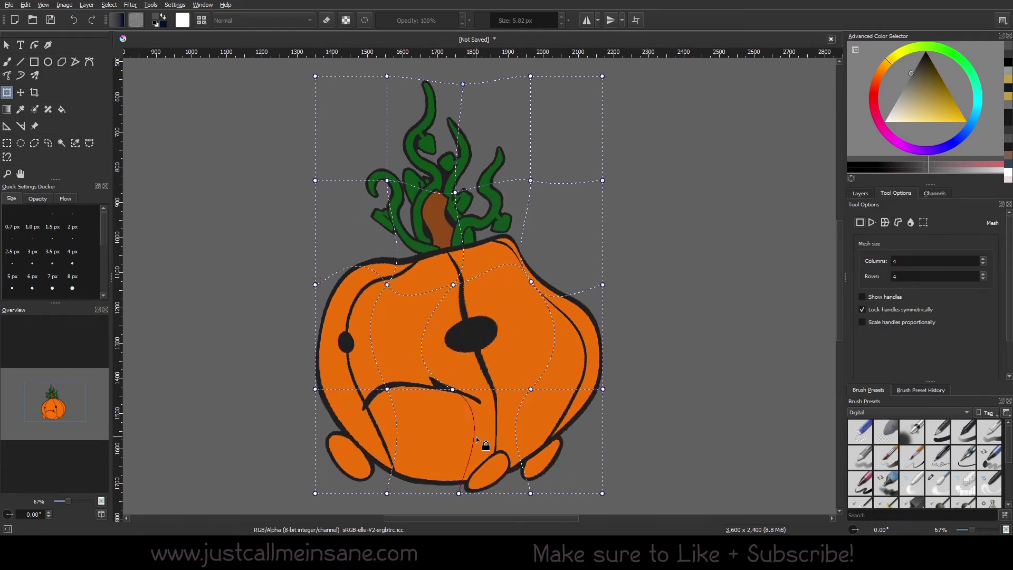
drag(488, 492, 515, 453)
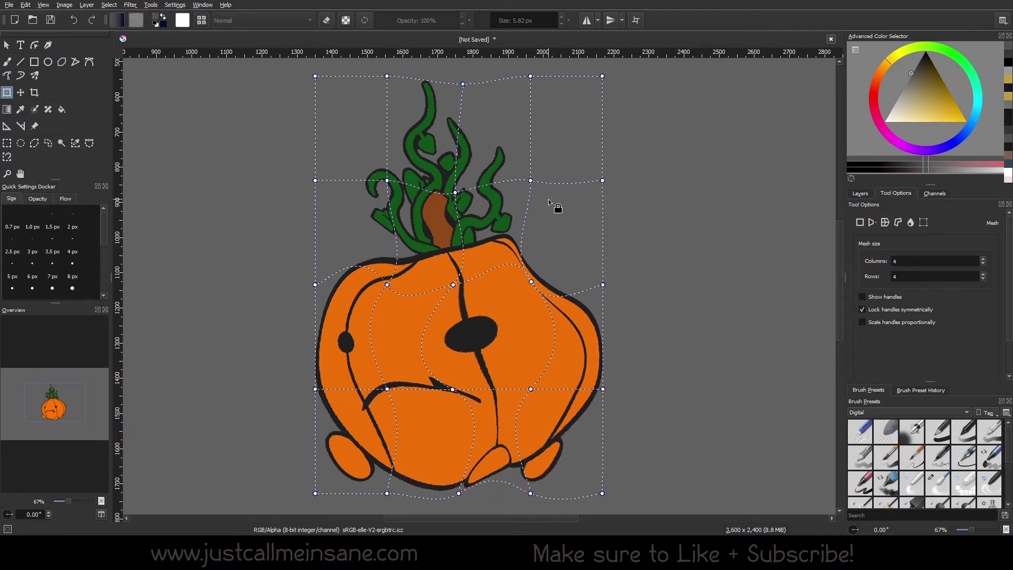
drag(566, 184, 564, 154)
drag(495, 188, 441, 184)
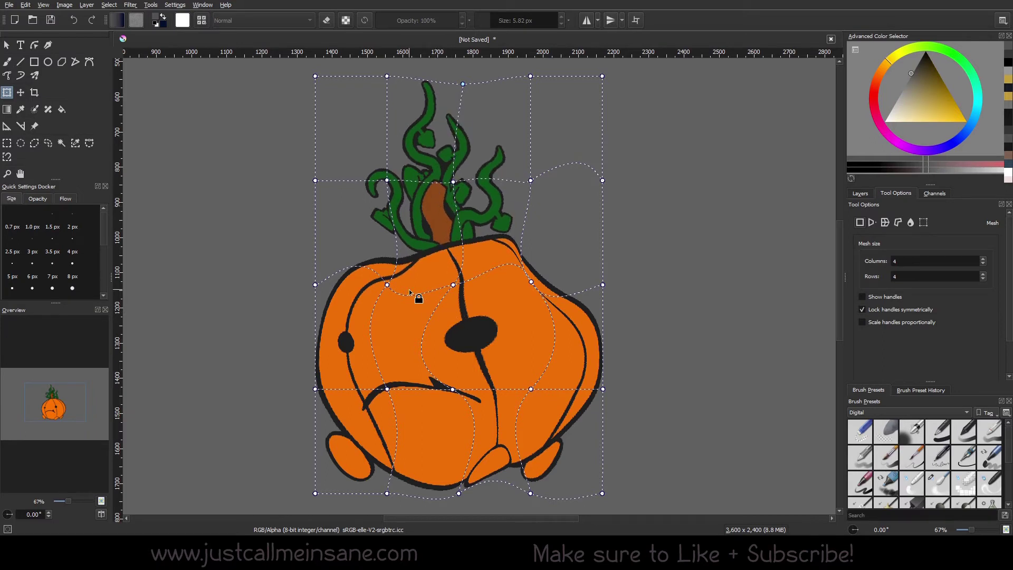
Undo the segment distortions around the pumpkin's body and vines.
key(ctrl+z)
key(ctrl+z)
key(ctrl+z)
key(ctrl+z)
key(ctrl+z)
key(ctrl+z)
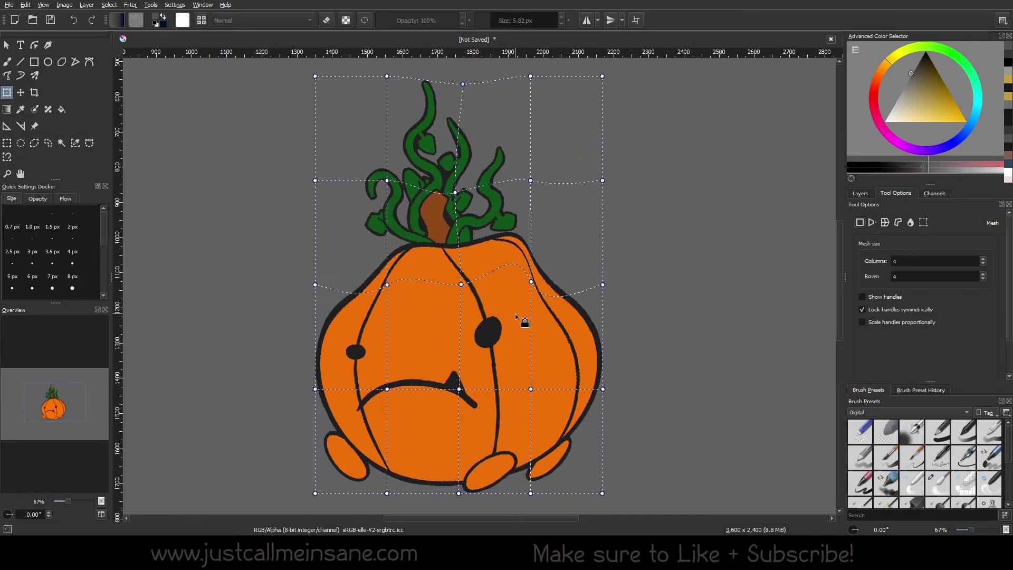
key(ctrl+z)
key(ctrl+z)
key(ctrl+z)
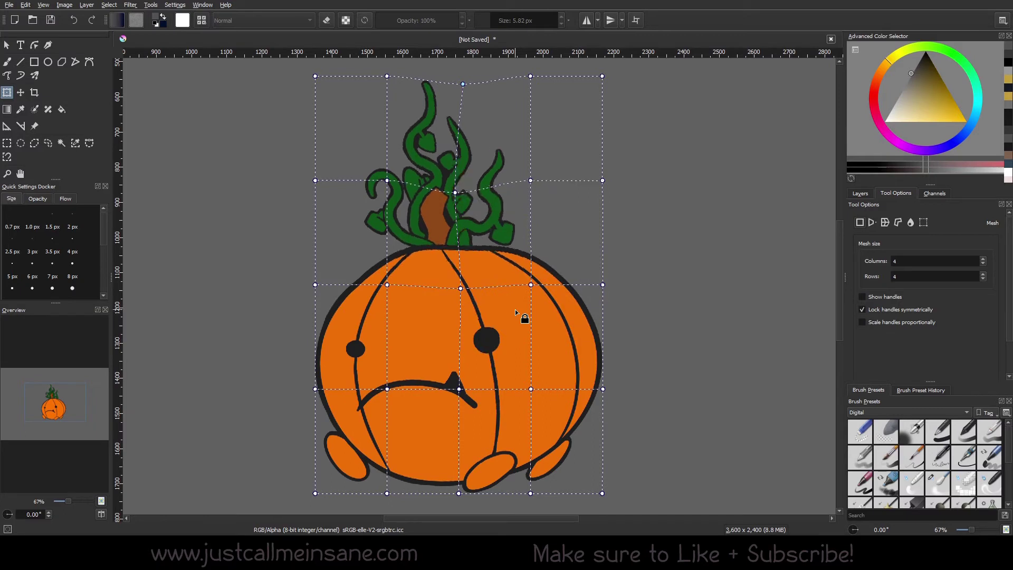
Bend the mesh around the vines and stem, first by its segments and then with the mesh handles shown.
mouse_move(464, 133)
mouse_down()
mouse_move(435, 131)
mouse_move(444, 132)
mouse_up()
drag(498, 178, 492, 154)
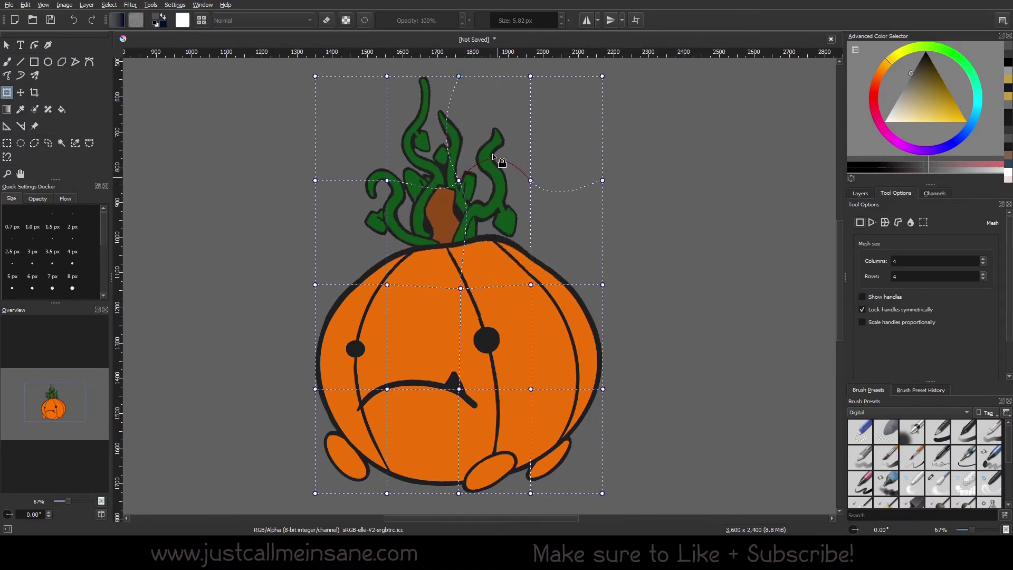
drag(356, 180, 405, 158)
drag(429, 192, 430, 185)
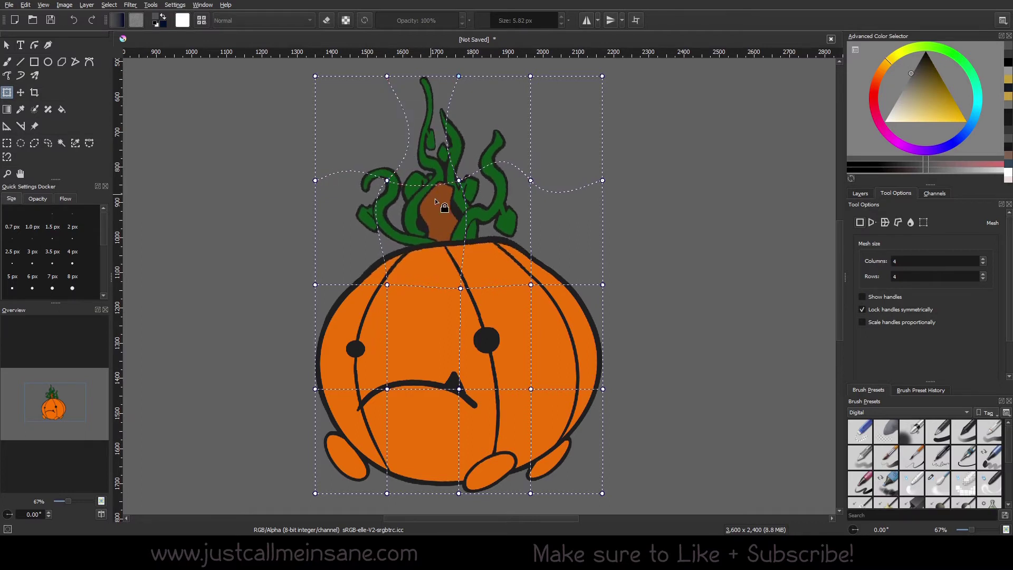
click(883, 298)
drag(435, 133, 451, 169)
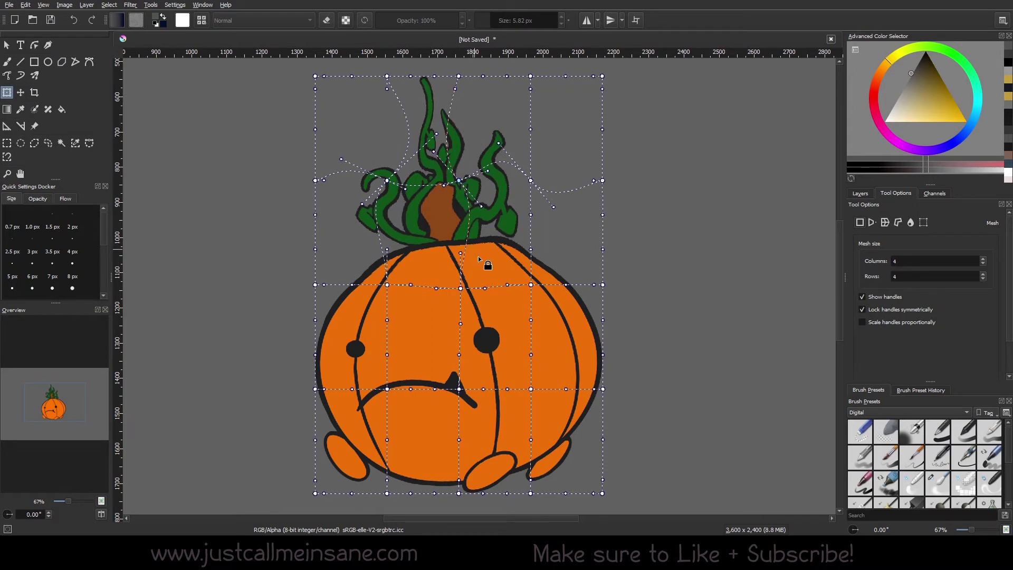
Undo the mesh distortions around the vines and stem and the shift of the center node.
key(ctrl+z)
key(ctrl+z)
key(ctrl+z)
key(ctrl+z)
key(ctrl+z)
key(ctrl+z)
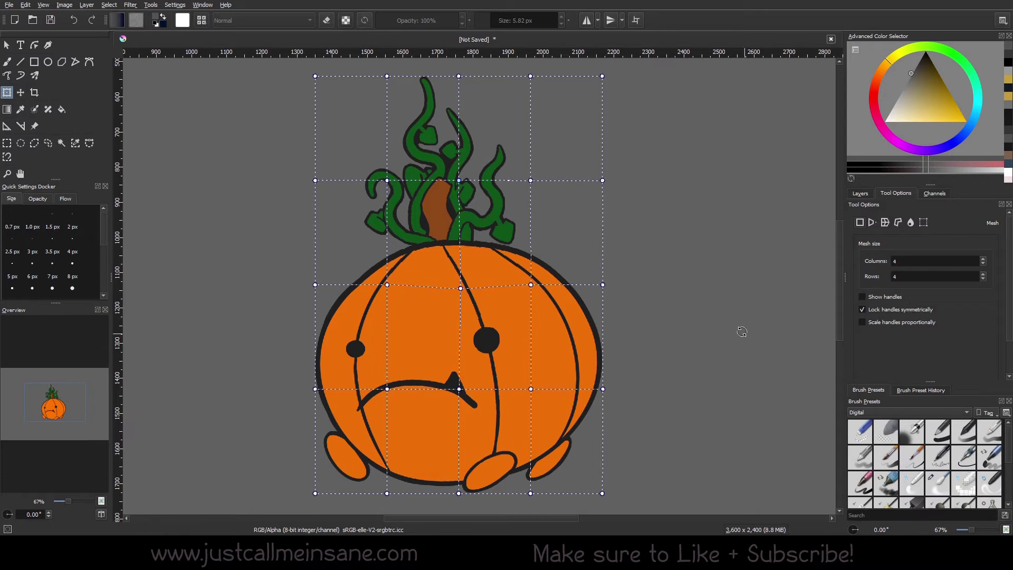
key(ctrl+z)
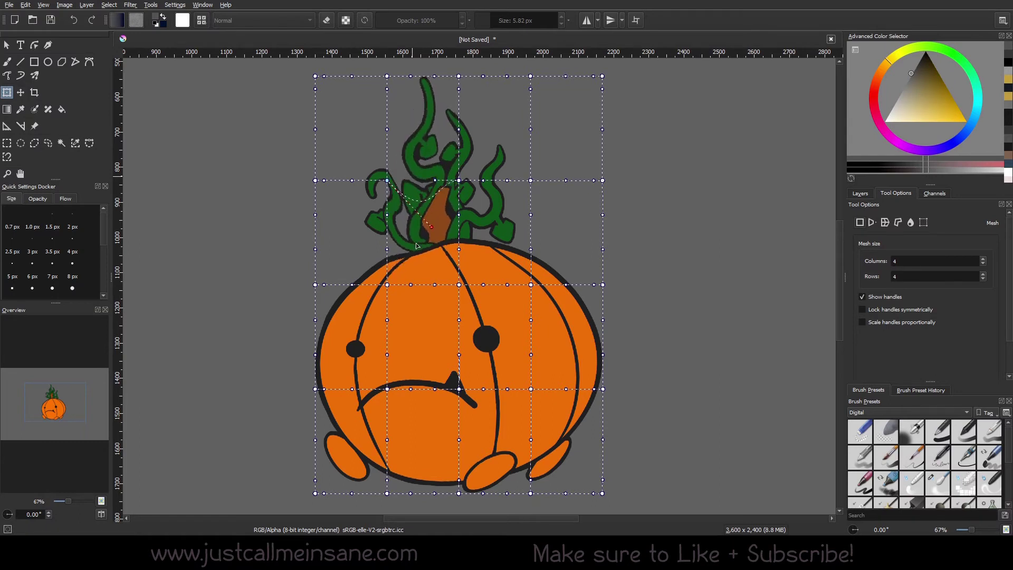
Bend the mesh upward around the left vines using the symmetrically locked handles of the node there.
drag(416, 245, 411, 185)
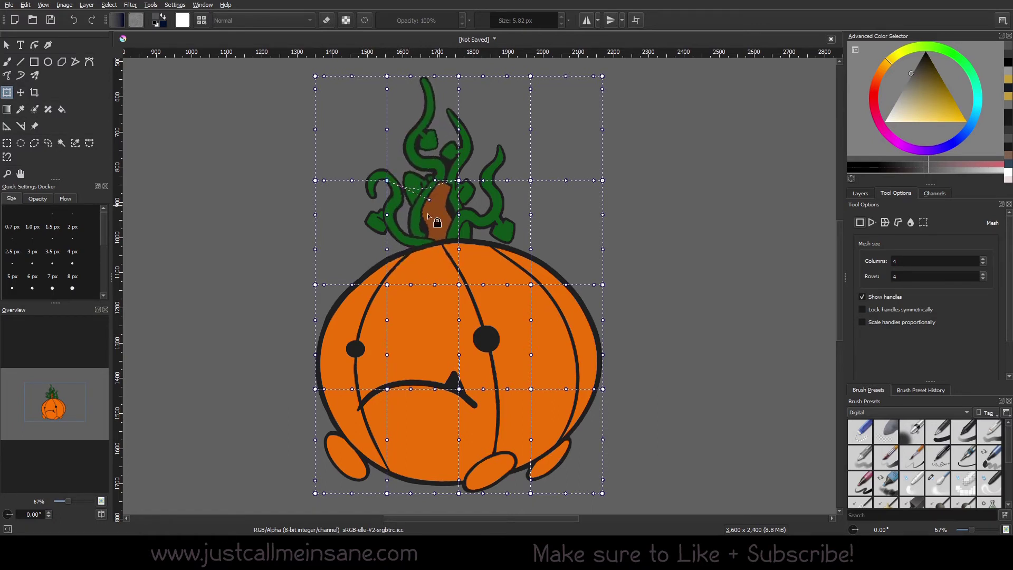
drag(431, 140, 340, 110)
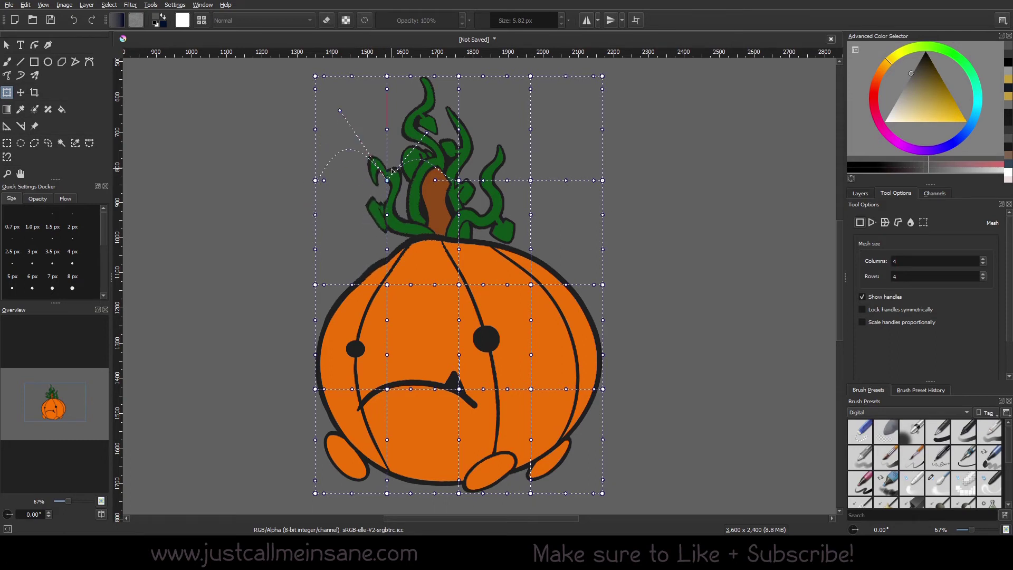
Apply the mesh transform to the pumpkin drawing and examine the bent vines up close.
key(Return)
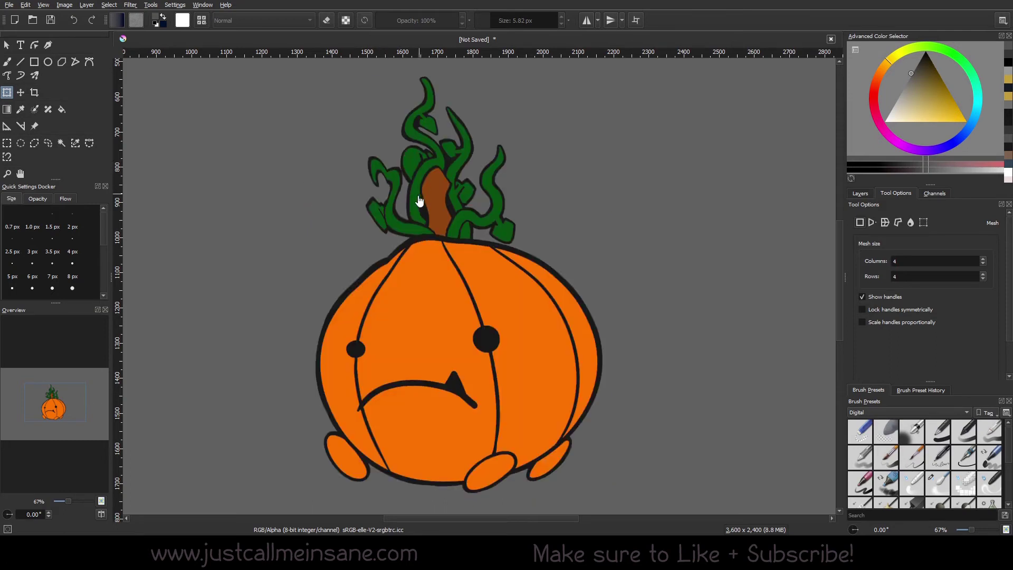
scroll(418, 201, up, 3)
scroll(420, 185, up, 1)
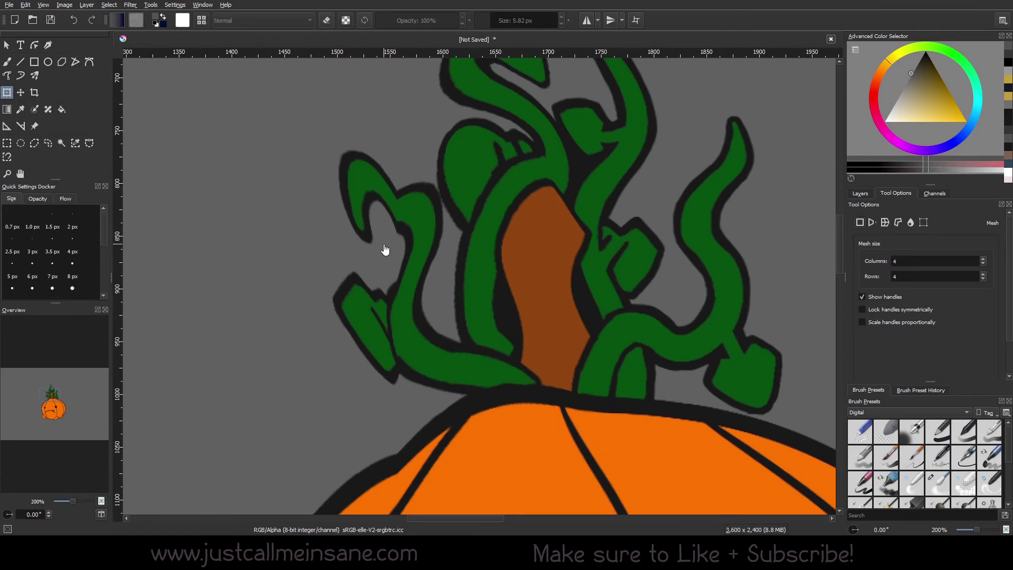
scroll(442, 285, down, 4)
Close the reopened mesh transform and undo the applied distortions of the pumpkin drawing.
click(444, 285)
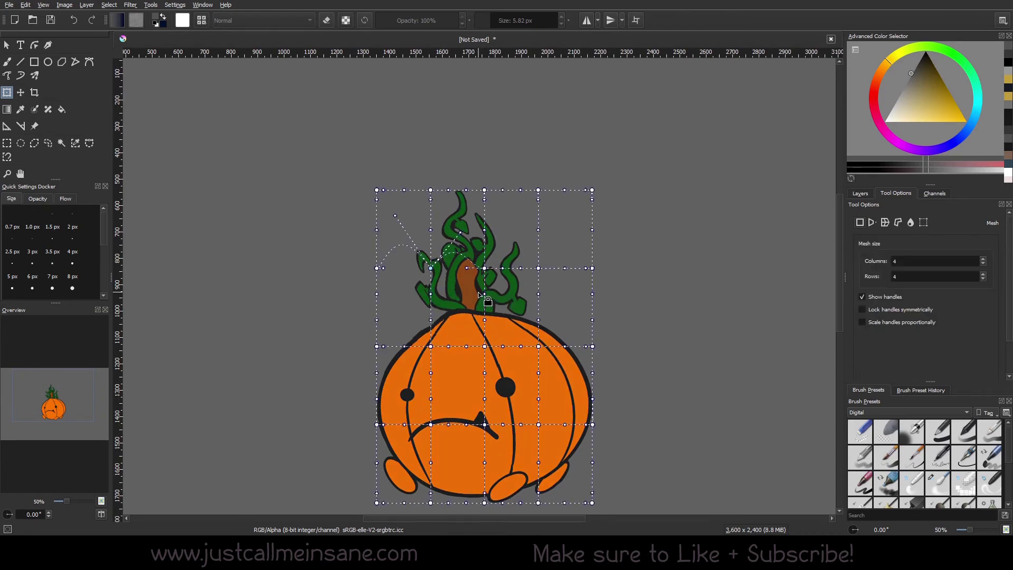
key(Return)
key(ctrl+z)
key(ctrl+z)
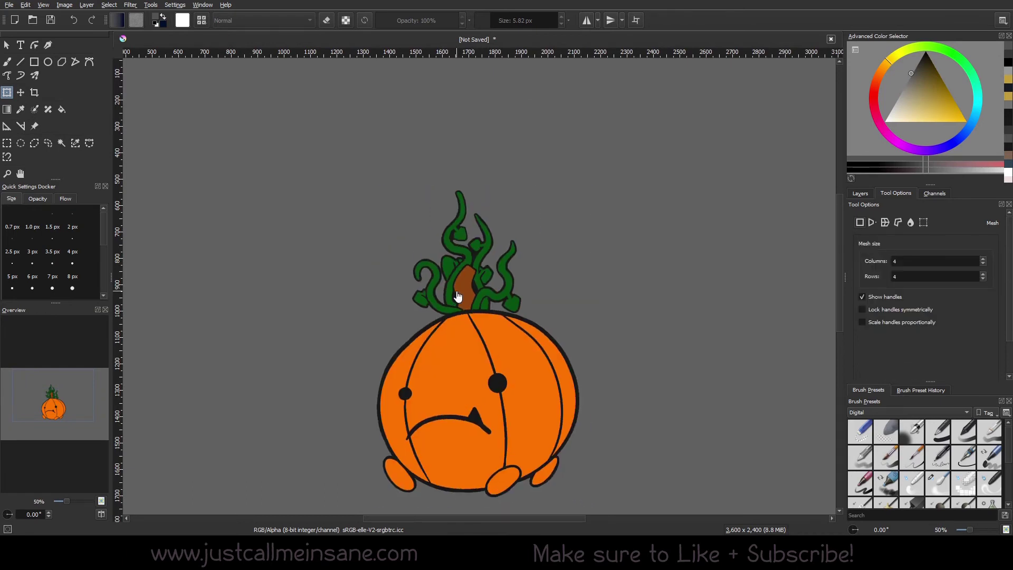
Start a new mesh transform on the pumpkin drawing with 4 columns and 4 rows.
click(458, 296)
click(983, 259)
click(983, 259)
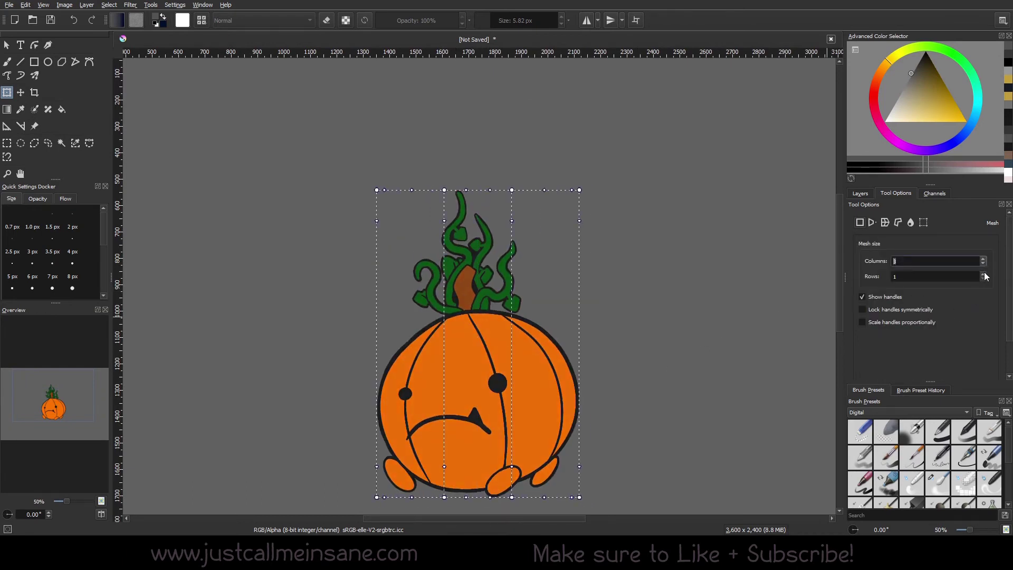
click(982, 273)
click(981, 274)
click(982, 274)
click(984, 259)
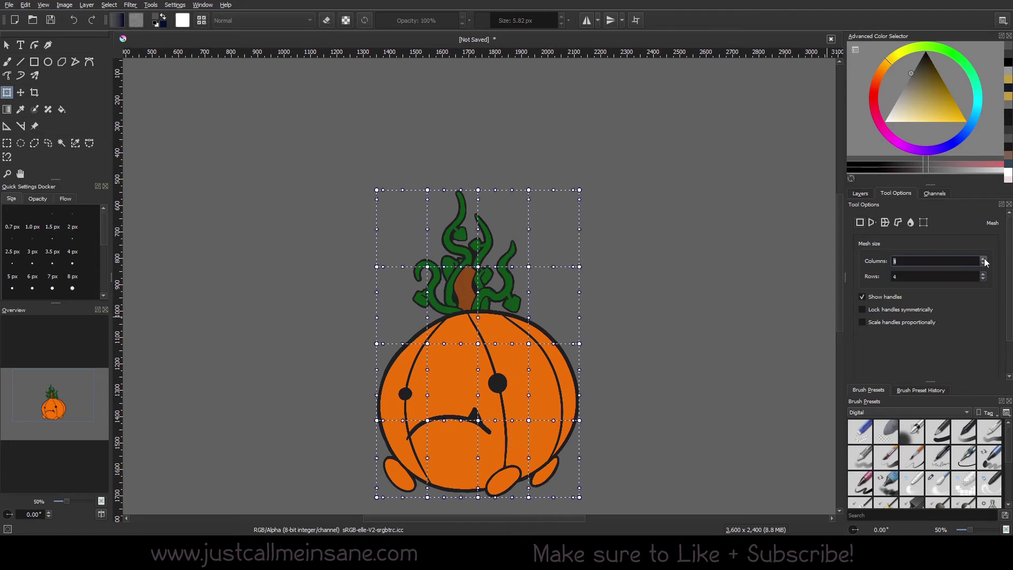
Lock the mesh handles symmetrically and bend the mesh around the left vines with the handles of the node there.
scroll(444, 269, up, 4)
drag(439, 268, 514, 271)
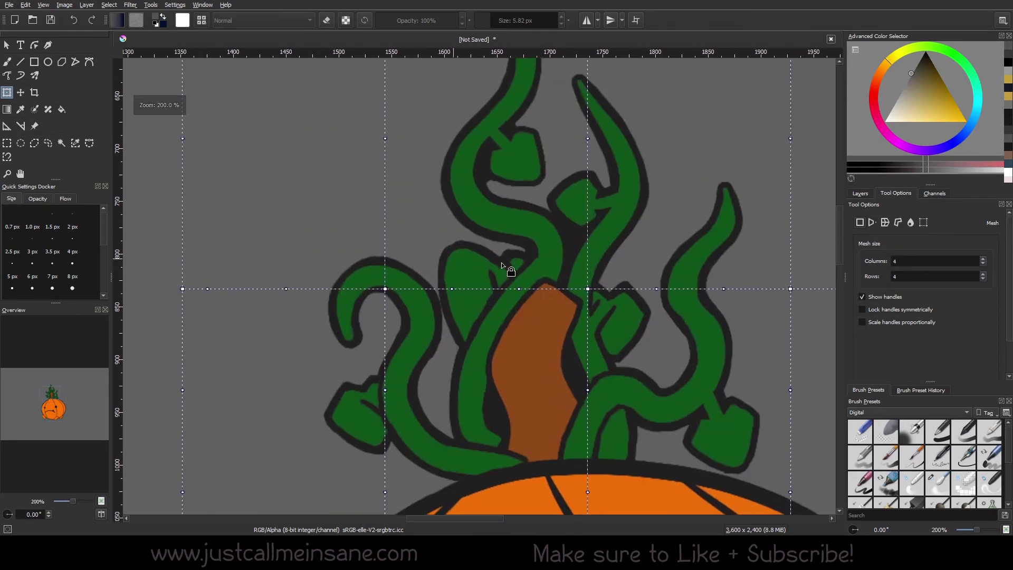
click(890, 308)
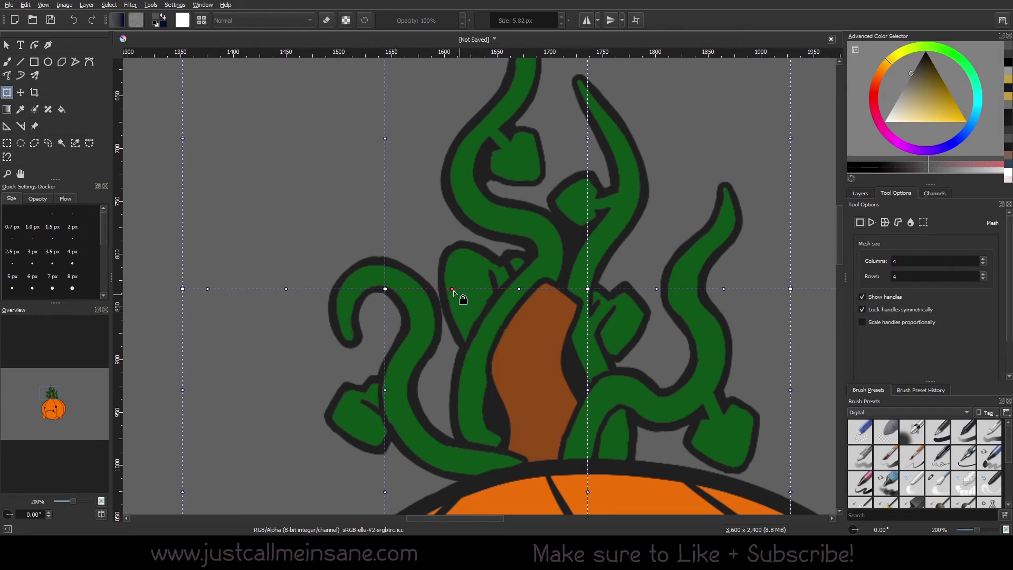
drag(452, 289, 436, 335)
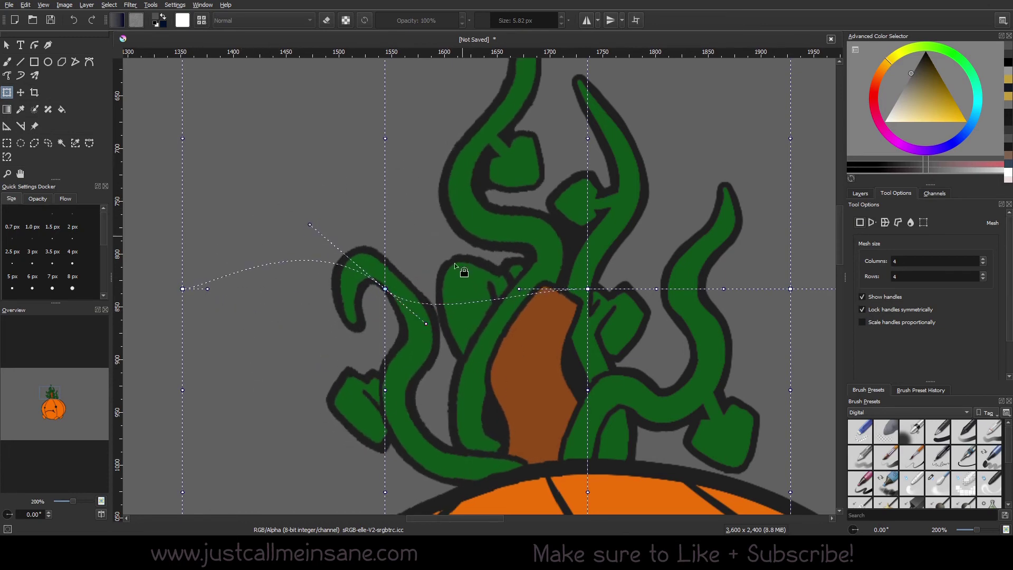
scroll(446, 293, down, 2)
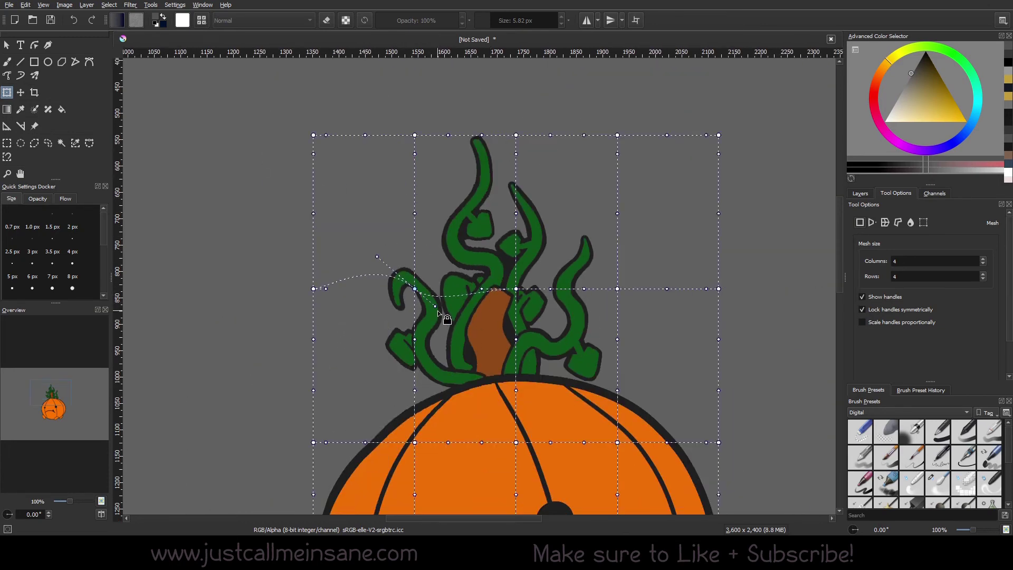
drag(442, 319, 458, 298)
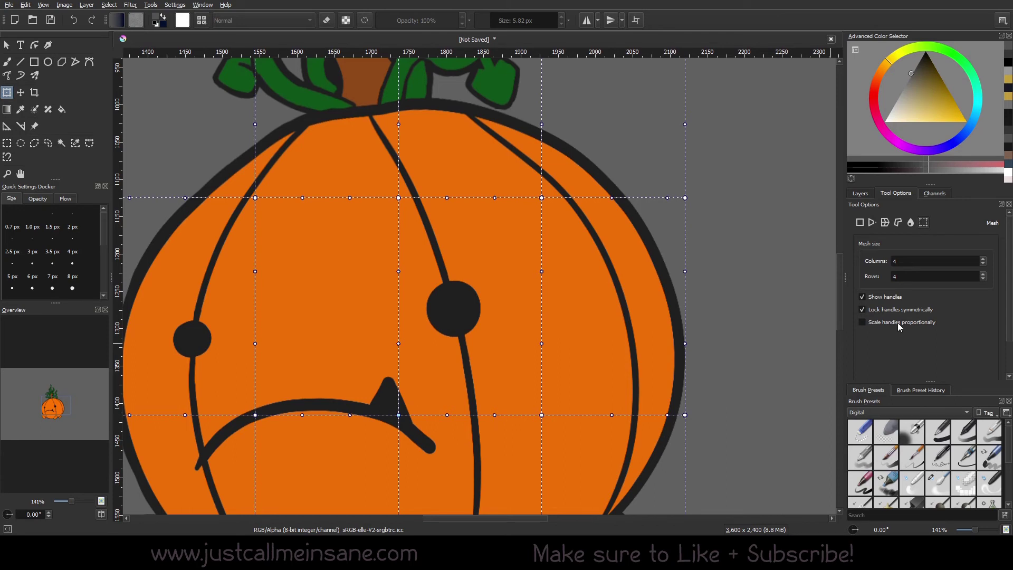
Bend the mesh segment above the right eye by its handles, then enable proportional handle scaling and bend the segment beside the mouth.
drag(459, 198, 542, 181)
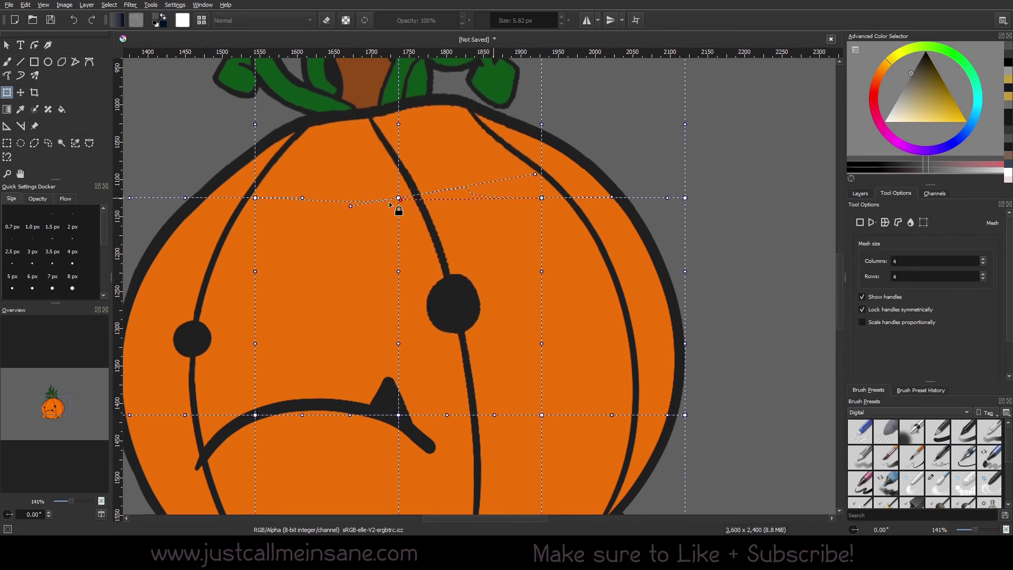
drag(389, 202, 383, 208)
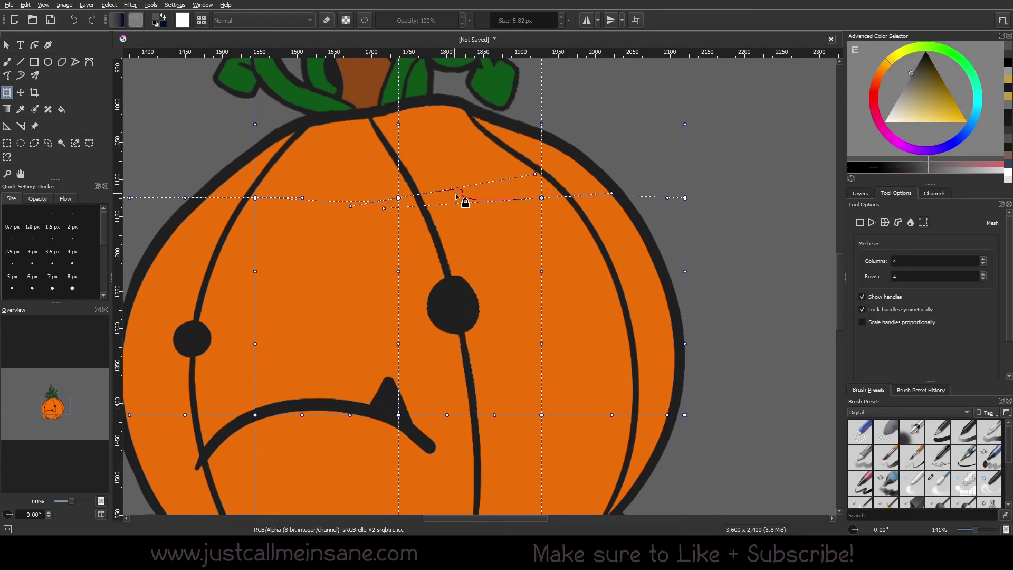
click(904, 326)
drag(449, 416, 393, 430)
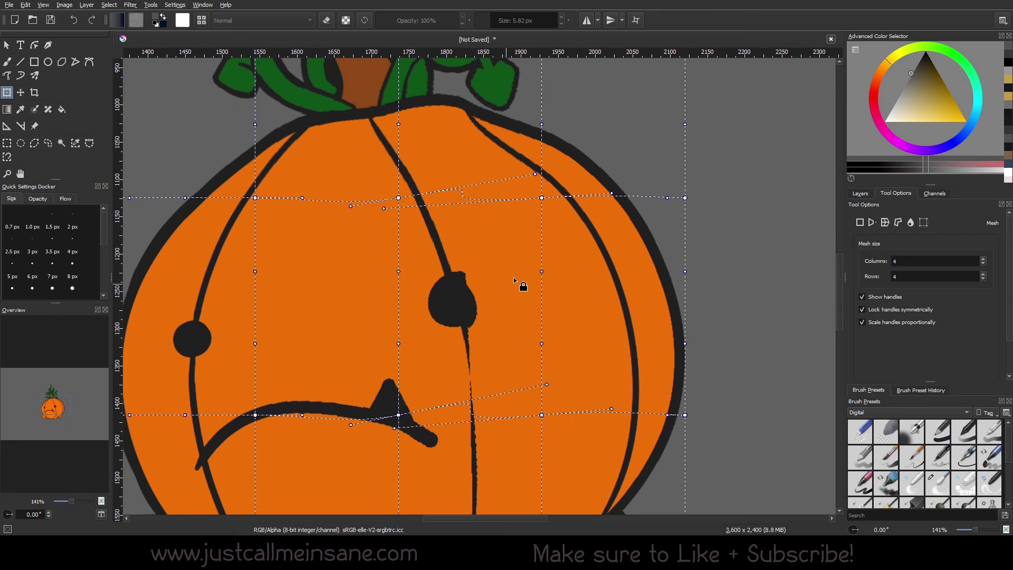